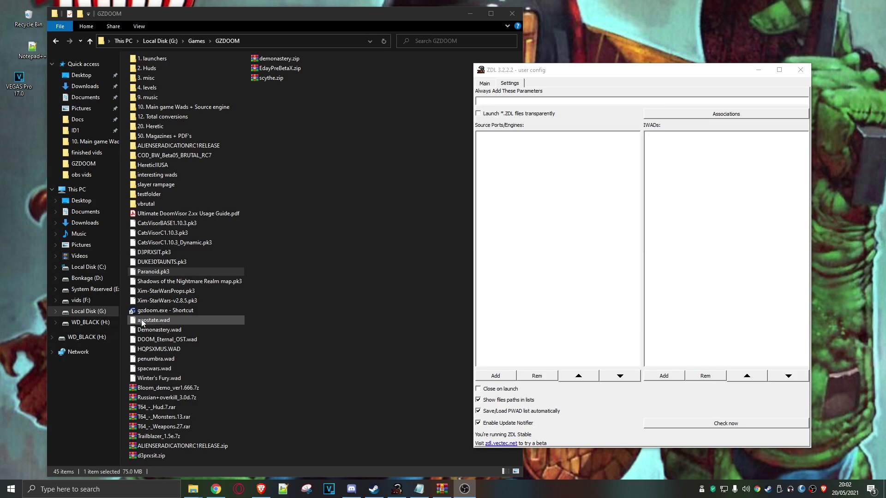
Step: Launch GZDoom with Paranoid.pk3 by dragging it onto the engine, then close the loading window
{"action": "left_click", "coordinate": [153, 273]}
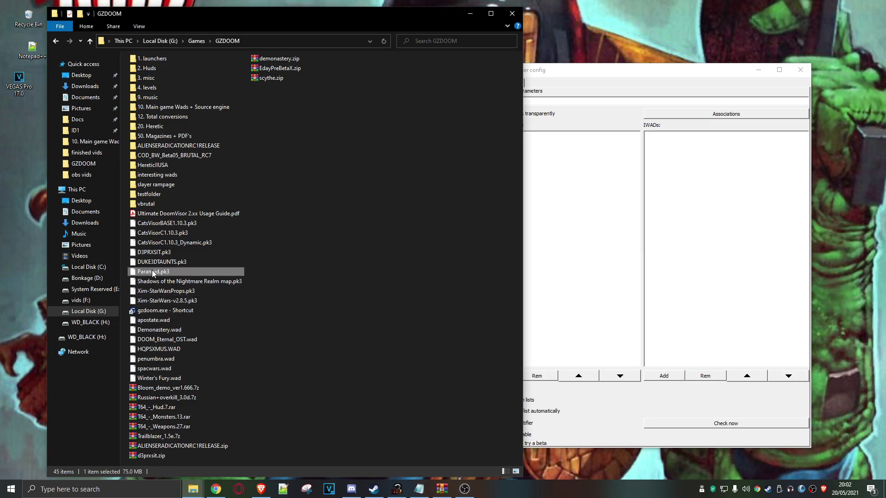
{"action": "left_click_drag", "start_coordinate": [152, 272], "coordinate": [166, 309]}
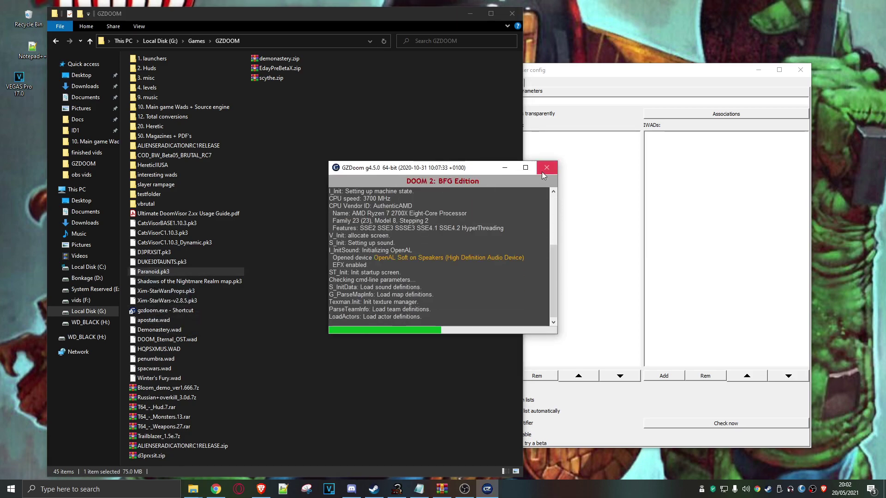
{"action": "left_click", "coordinate": [545, 169]}
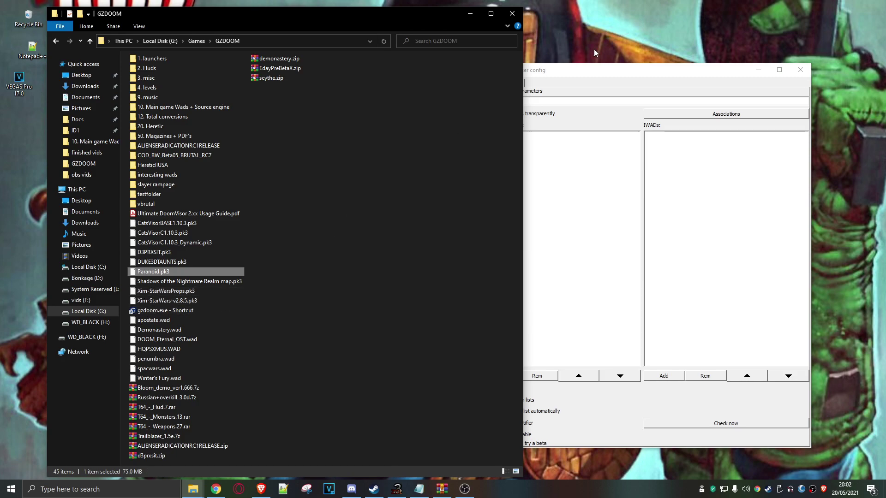
Step: Add an IWAD entry named doom2 that points to DOOM2.WAD
{"action": "left_click", "coordinate": [592, 70]}
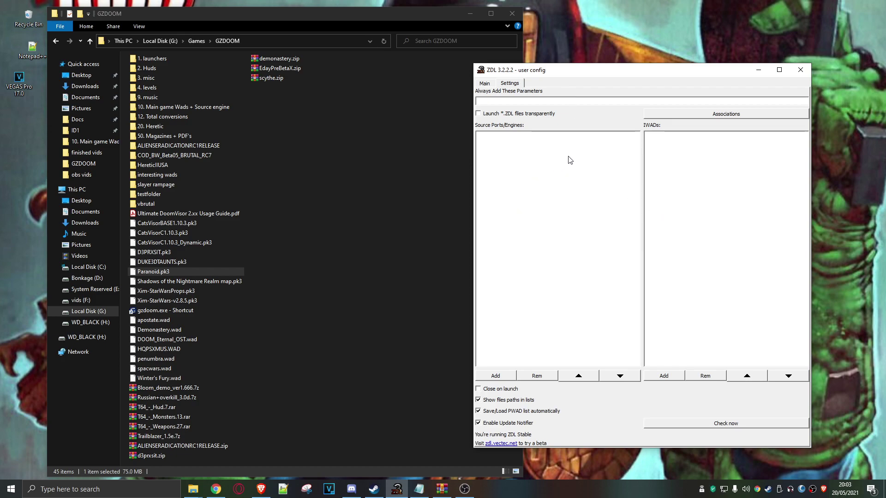
{"action": "left_click_drag", "start_coordinate": [611, 76], "coordinate": [525, 82]}
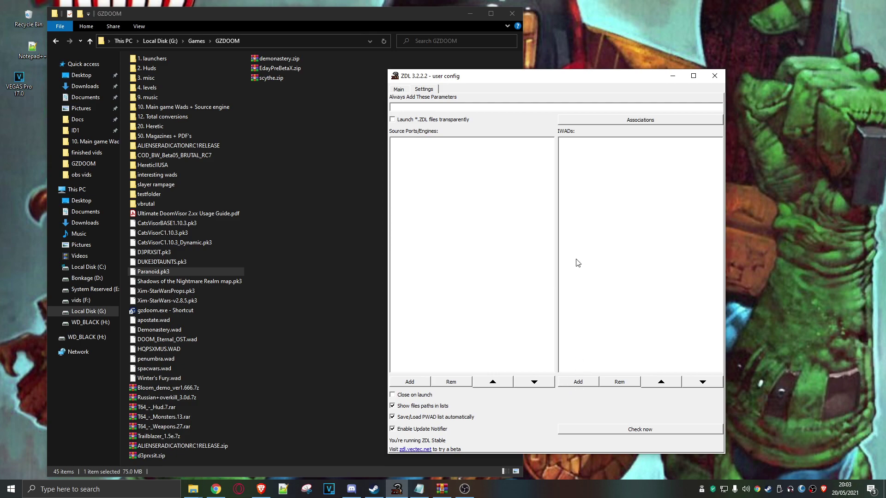
{"action": "left_click", "coordinate": [583, 381]}
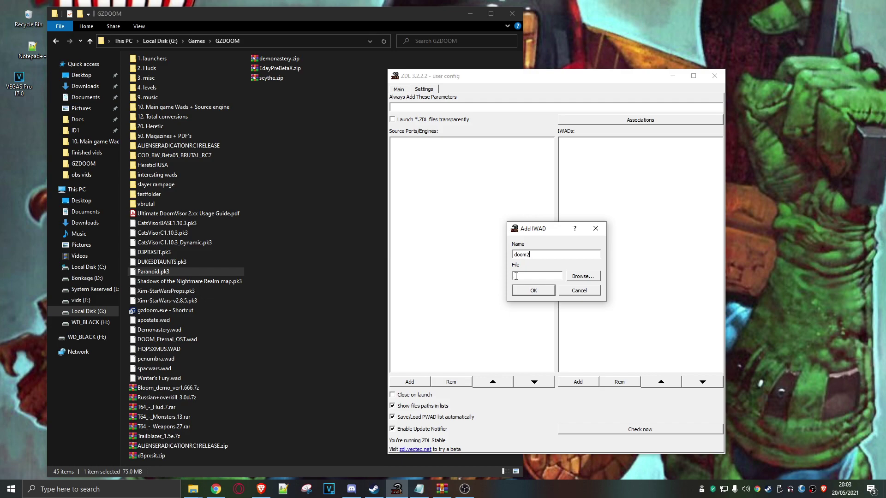
{"action": "left_click", "coordinate": [592, 278]}
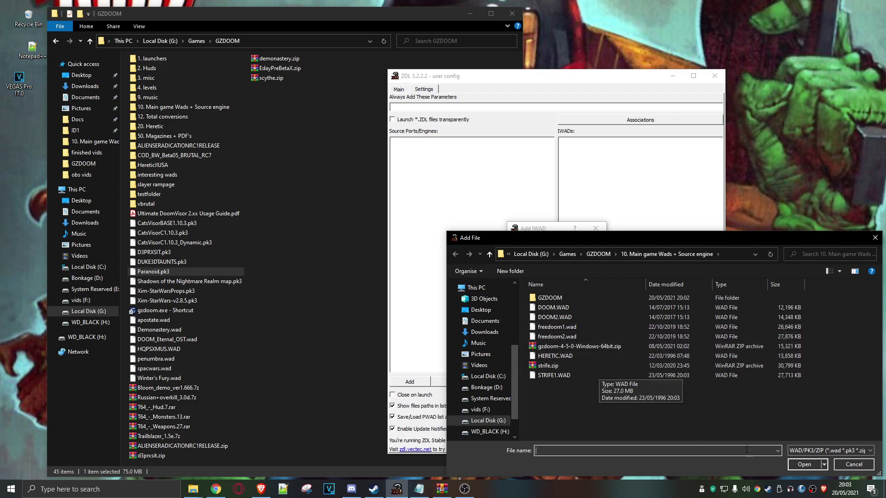
{"action": "left_click", "coordinate": [552, 318]}
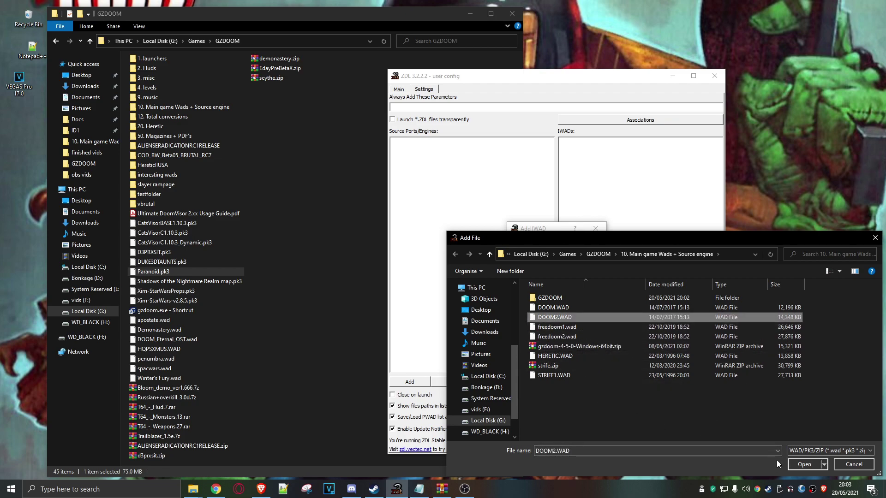
{"action": "left_click", "coordinate": [806, 464]}
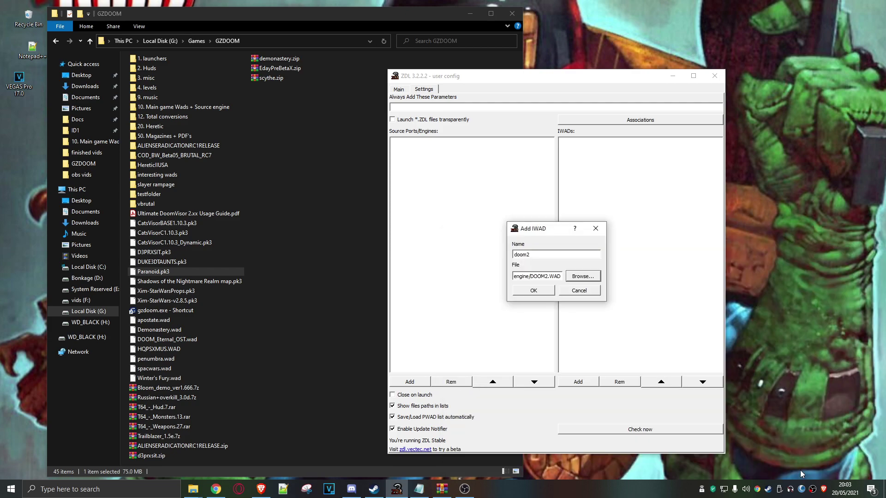
{"action": "left_click", "coordinate": [531, 292]}
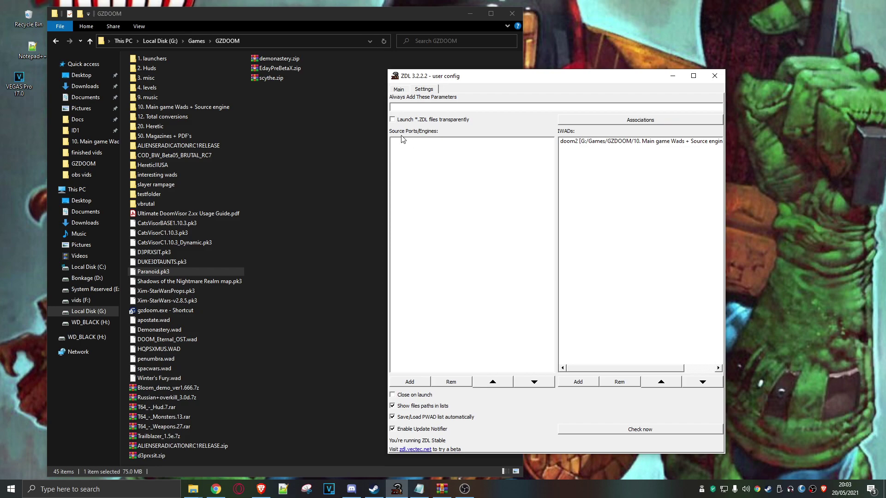
Step: Register a source port named gzdoom using gzdoom.exe from the GZDOOM folder
{"action": "left_click", "coordinate": [413, 382]}
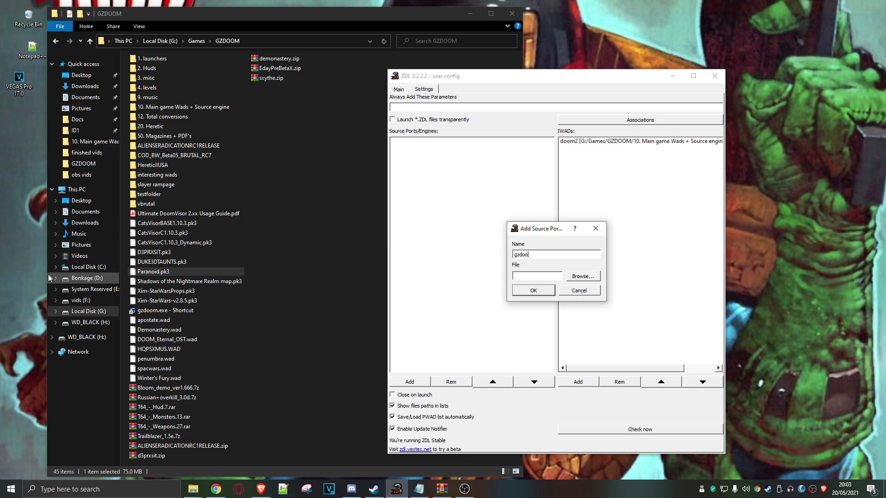
{"action": "type", "text": "gzdoom"}
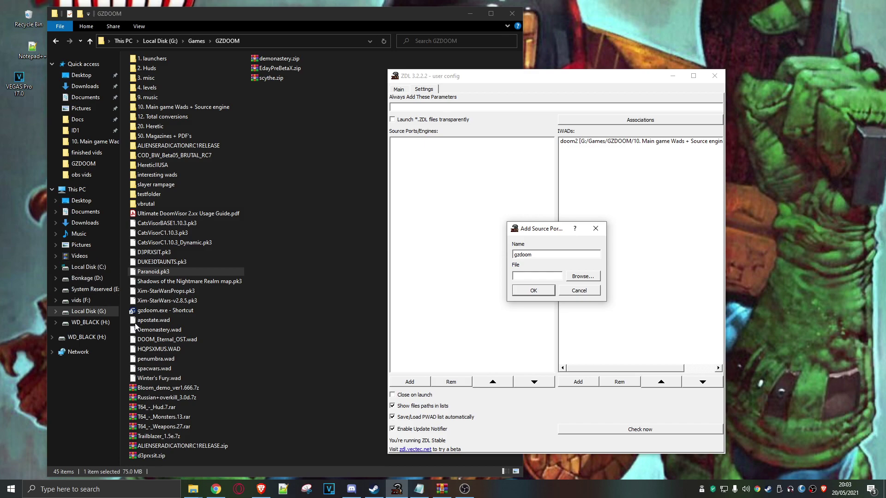
{"action": "left_click", "coordinate": [583, 276]}
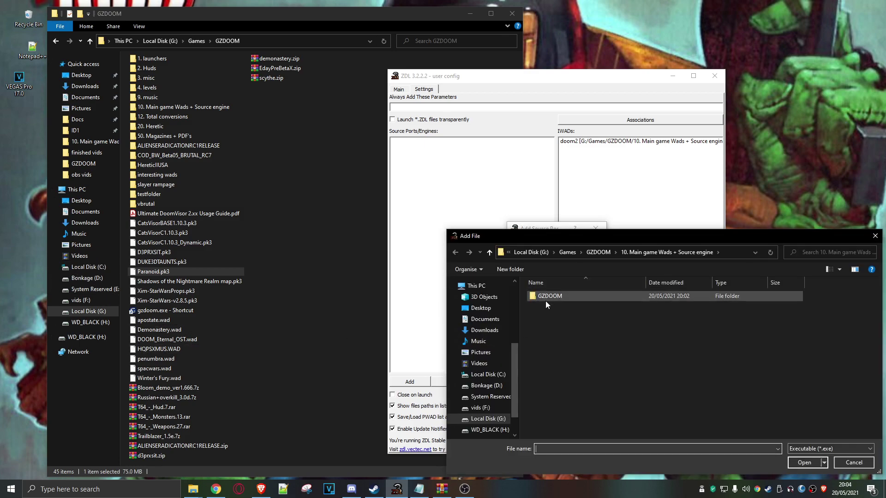
{"action": "double_click", "coordinate": [544, 296]}
{"action": "left_click", "coordinate": [543, 325]}
{"action": "left_click", "coordinate": [801, 463]}
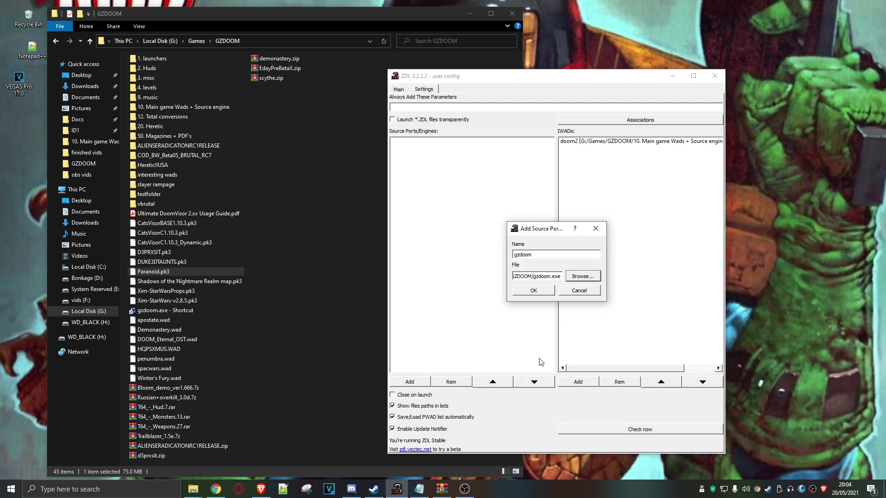
{"action": "left_click", "coordinate": [536, 292]}
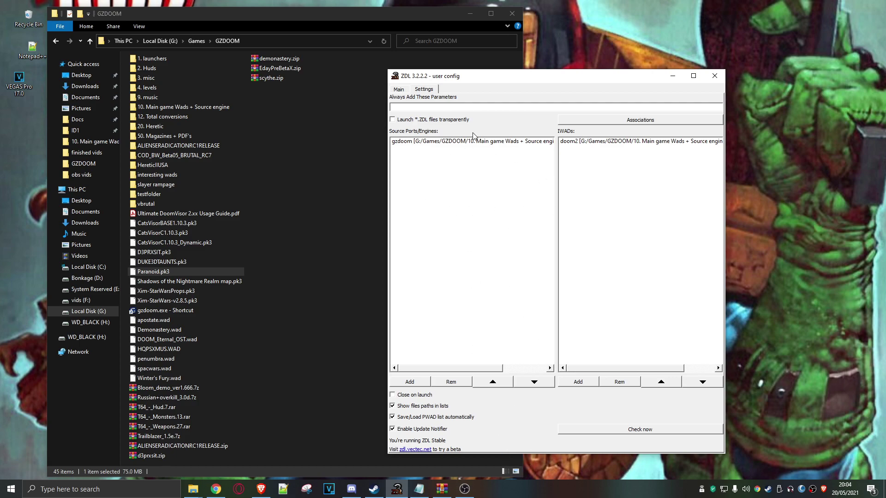
{"action": "left_click", "coordinate": [398, 90]}
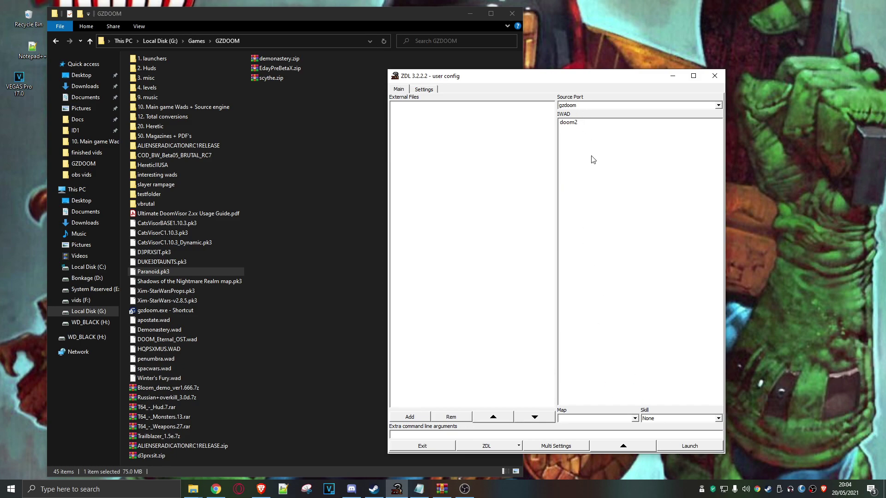
Step: After the missing-IWAD error, pick doom2, launch Doom II in gzdoom, then quit the game
{"action": "left_click", "coordinate": [690, 447]}
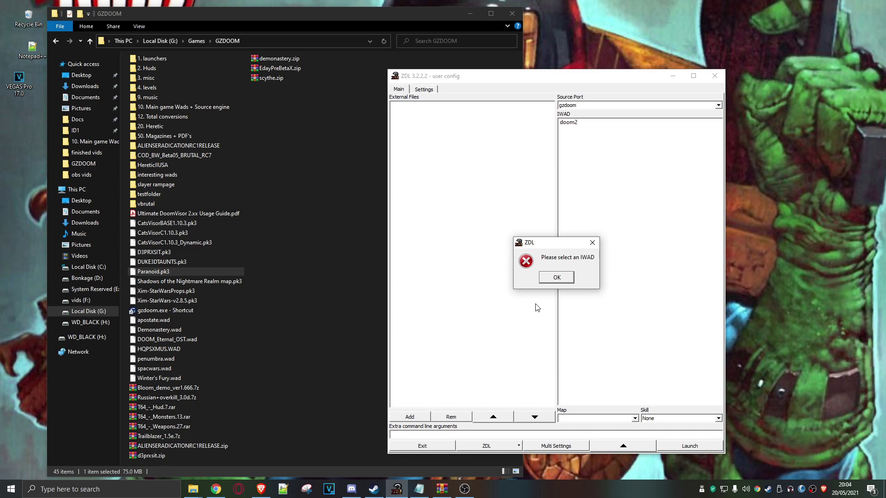
{"action": "left_click", "coordinate": [554, 277]}
{"action": "left_click", "coordinate": [572, 123]}
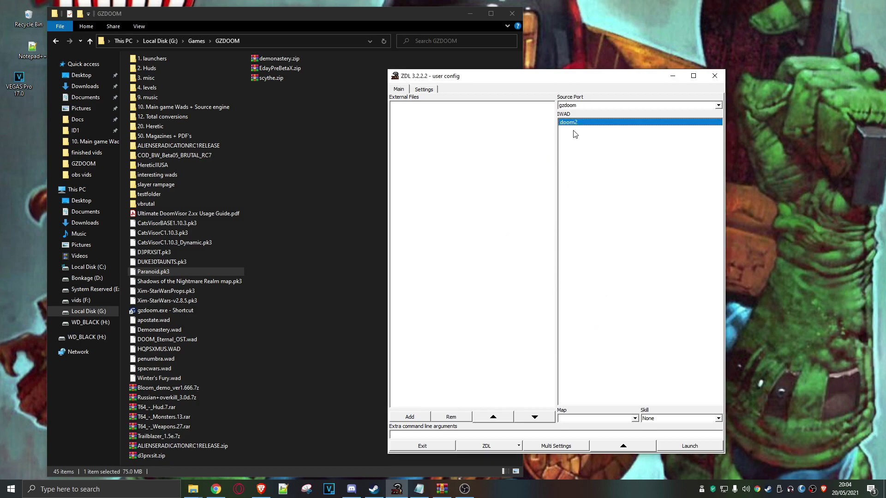
{"action": "left_click", "coordinate": [683, 444]}
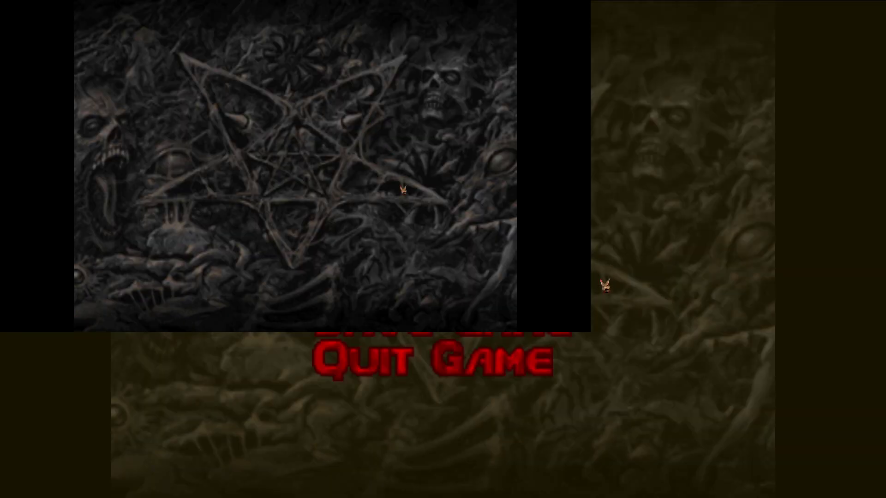
{"action": "left_click", "coordinate": [420, 370]}
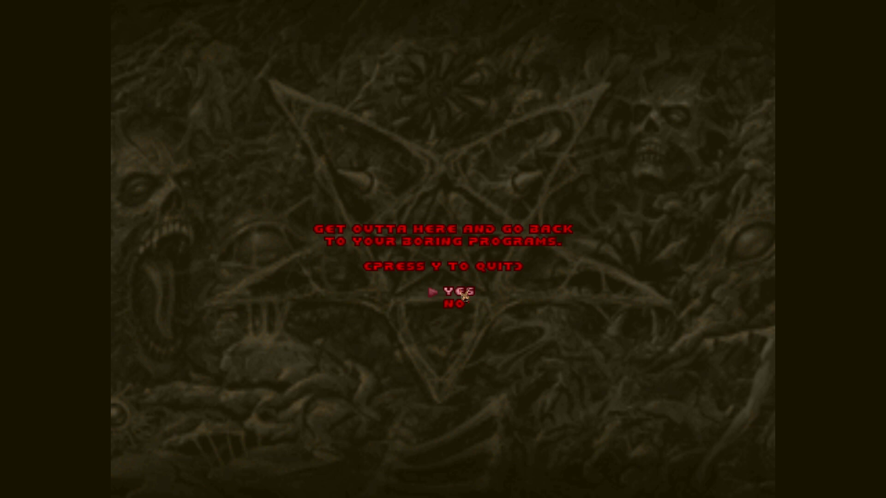
{"action": "left_click", "coordinate": [468, 293]}
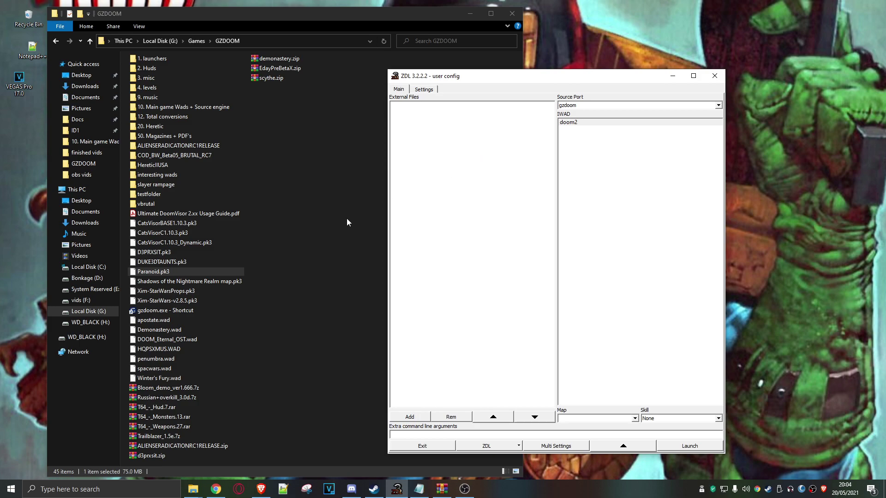
Step: Place ZDL beside Explorer and drag brutalv21.pk3 from the interesting wads folder into External Files
{"action": "double_click", "coordinate": [157, 177]}
{"action": "left_click", "coordinate": [557, 80]}
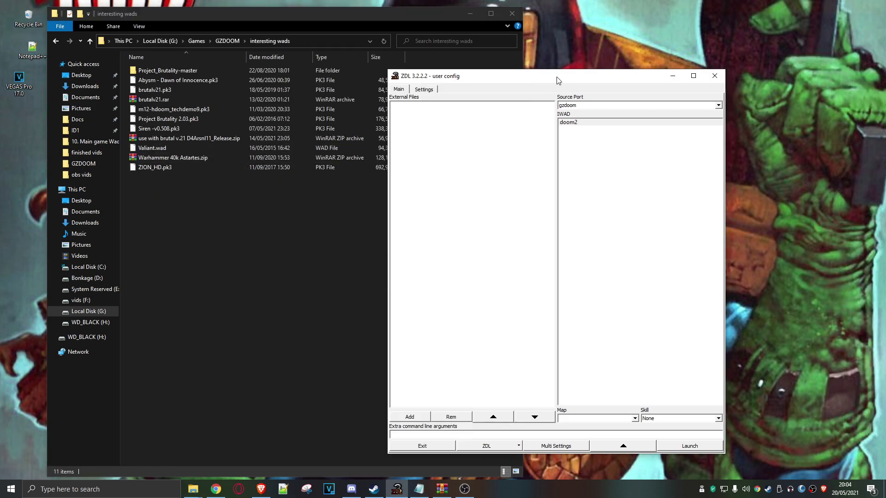
{"action": "left_click_drag", "start_coordinate": [556, 80], "coordinate": [670, 81]}
{"action": "left_click_drag", "start_coordinate": [499, 230], "coordinate": [527, 230]}
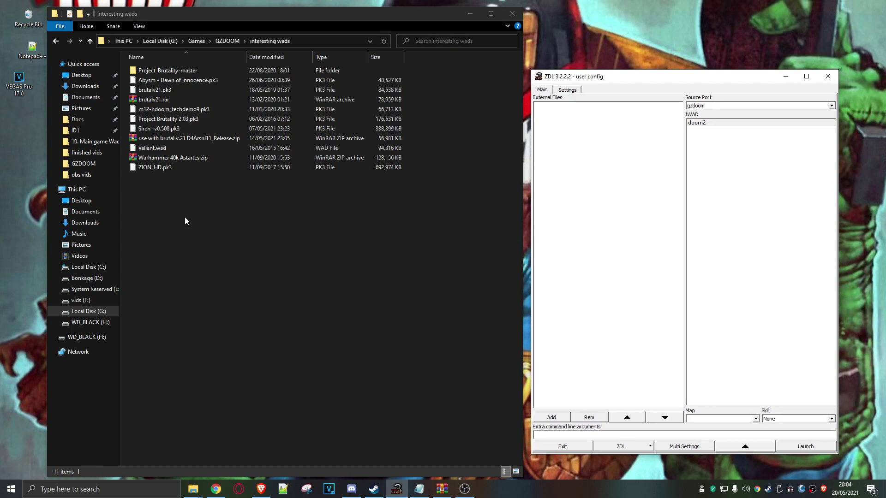
{"action": "left_click", "coordinate": [154, 91]}
{"action": "left_click_drag", "start_coordinate": [153, 90], "coordinate": [595, 189]}
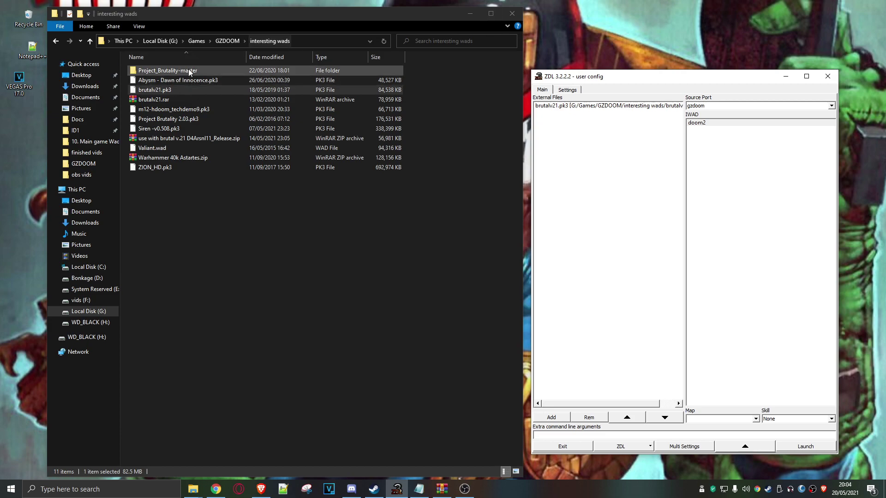
{"action": "left_click", "coordinate": [225, 41]}
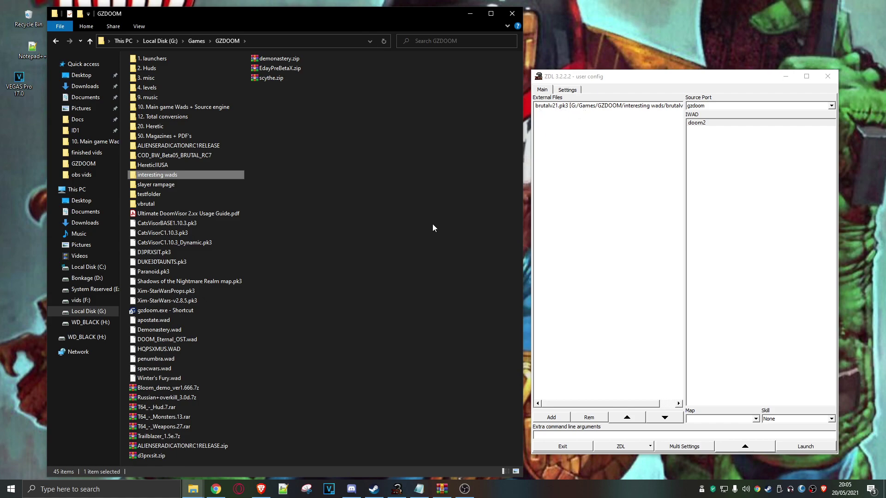
Step: Drag the three CatsVisor pk3s, DUKE3DTAUNTS.pk3 and DOOM_Eternal_OST.wad into External Files, then view the starting maps
{"action": "left_click", "coordinate": [181, 226]}
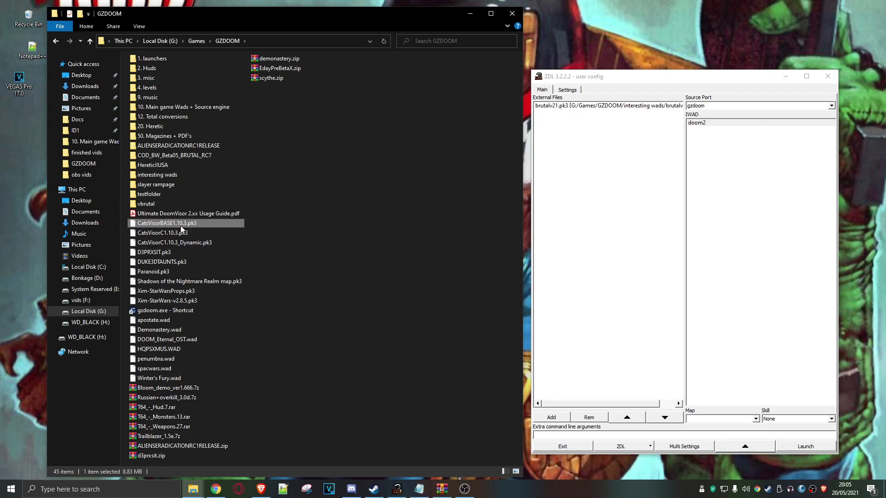
{"action": "left_click", "coordinate": [162, 243], "text": "shift"}
{"action": "left_click_drag", "start_coordinate": [167, 229], "coordinate": [585, 180]}
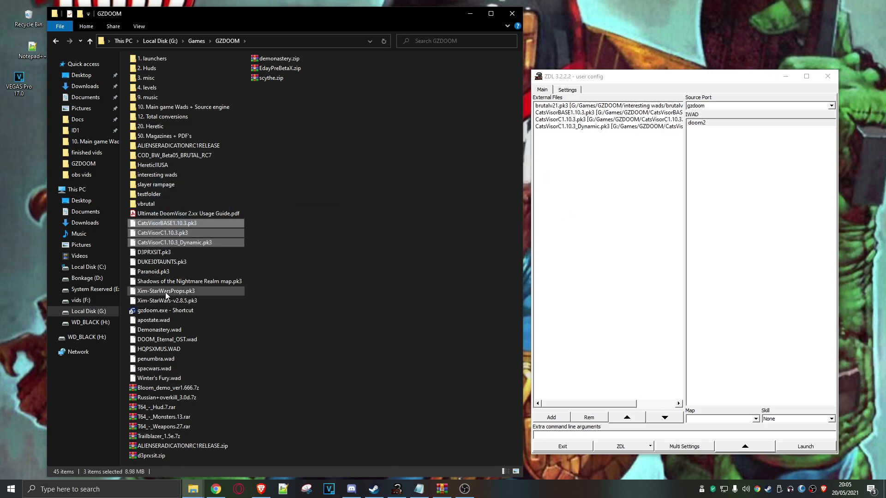
{"action": "left_click_drag", "start_coordinate": [151, 262], "coordinate": [590, 181]}
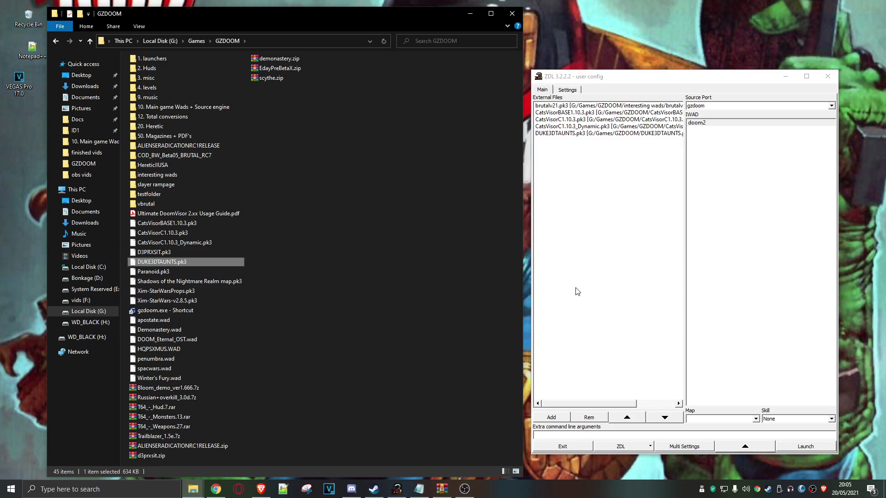
{"action": "left_click_drag", "start_coordinate": [148, 339], "coordinate": [591, 206]}
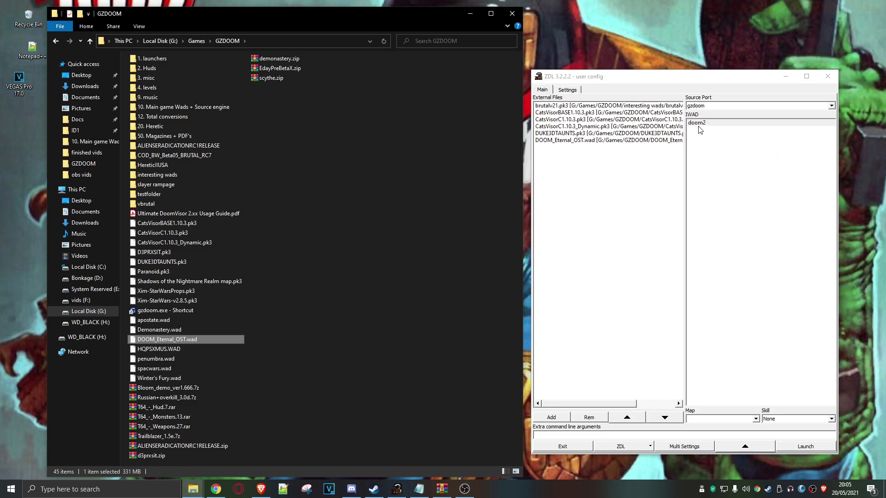
{"action": "left_click", "coordinate": [757, 420]}
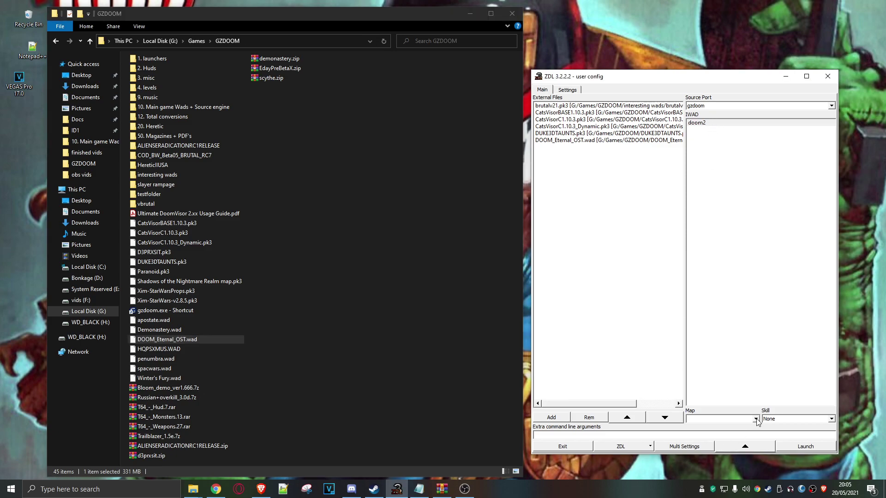
{"action": "left_click", "coordinate": [757, 420]}
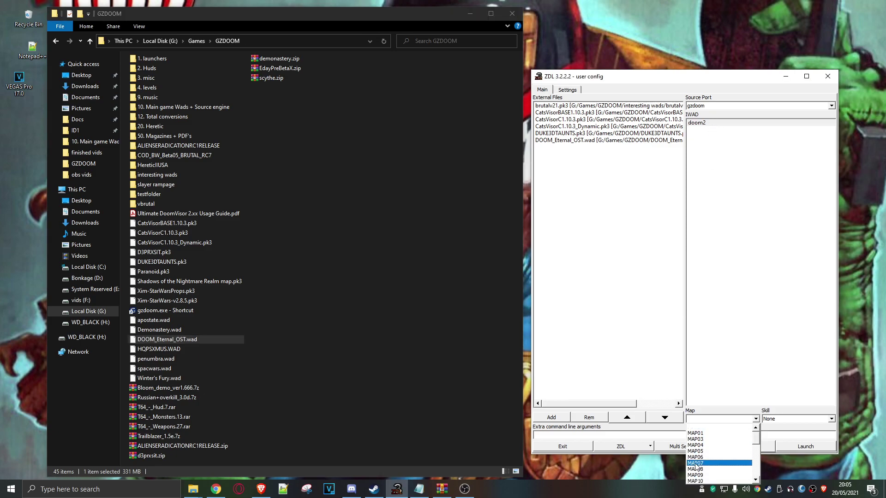
Step: Add Annie-E1-v1.1.zip from the 4. levels folder to External Files and launch the game
{"action": "left_click", "coordinate": [702, 419]}
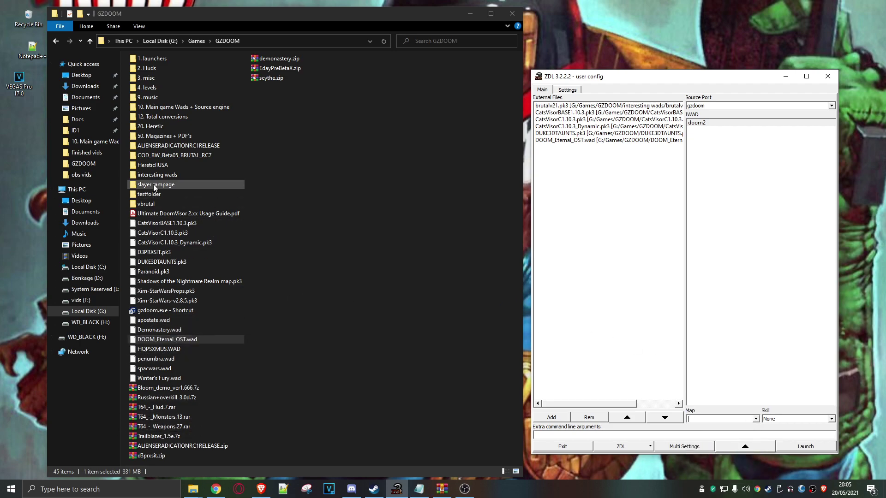
{"action": "double_click", "coordinate": [148, 87]}
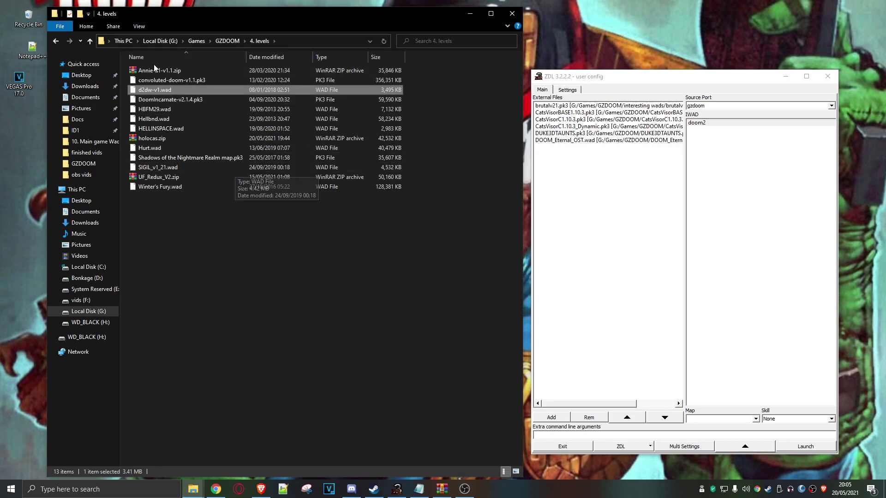
{"action": "left_click_drag", "start_coordinate": [147, 70], "coordinate": [583, 198]}
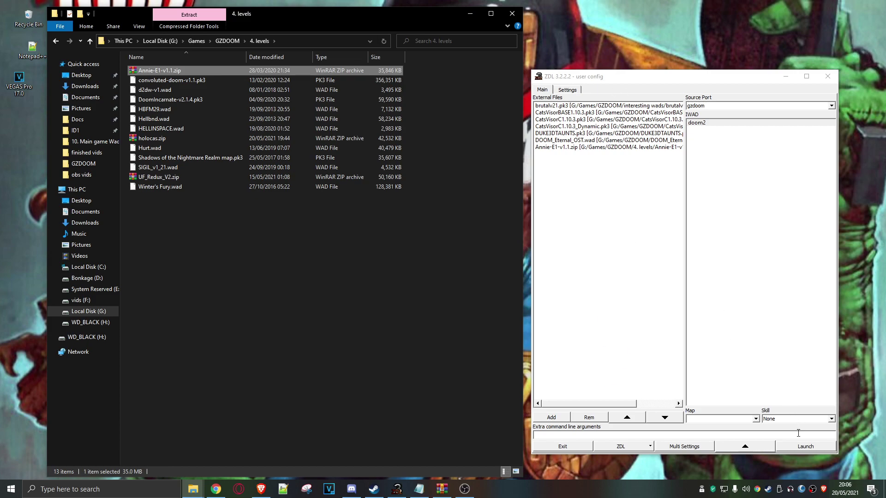
{"action": "left_click", "coordinate": [801, 447]}
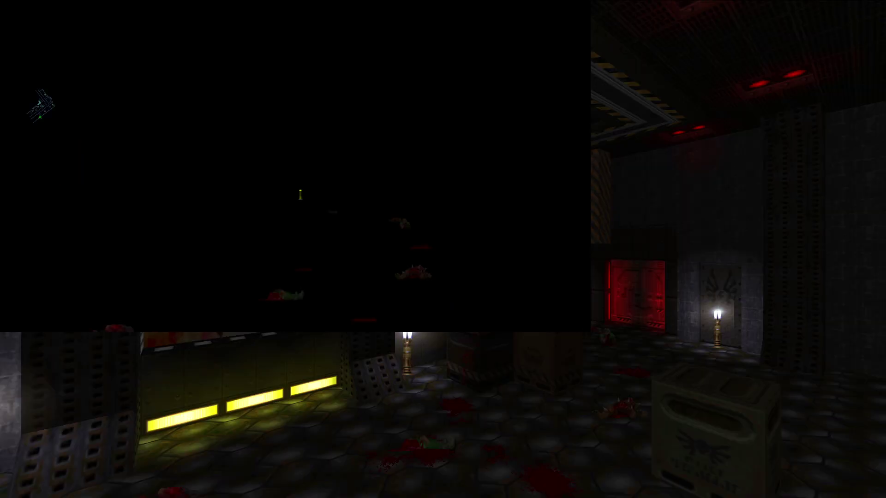
Step: Start a new GZDoom game in Rifle Start mode on Hard skill
{"action": "key", "text": "Escape"}
{"action": "key", "text": "Return"}
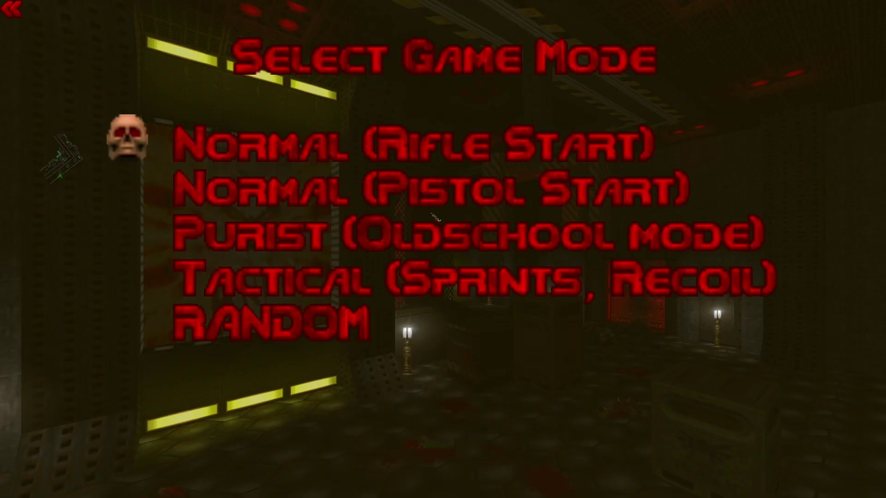
{"action": "left_click", "coordinate": [299, 161]}
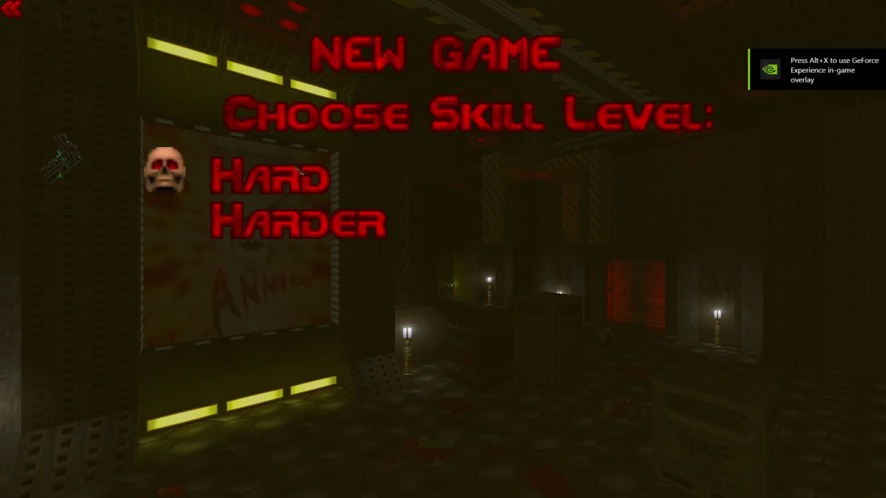
{"action": "left_click", "coordinate": [292, 175]}
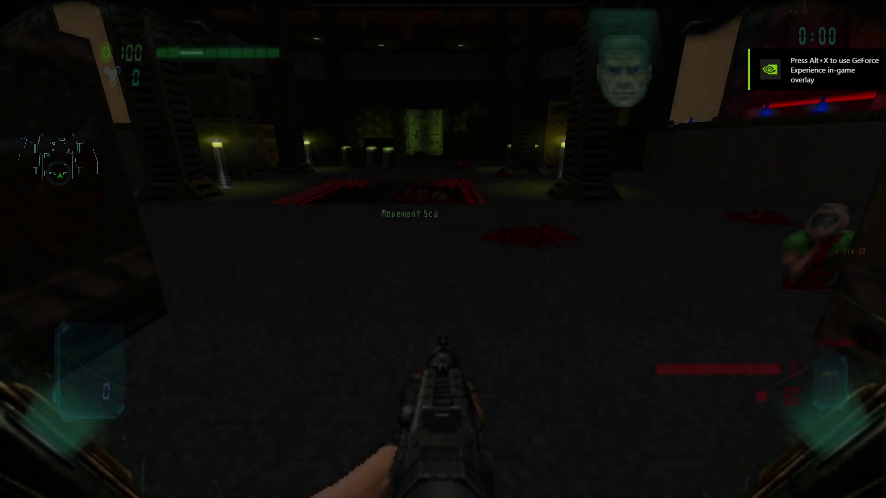
Step: Walk into the room, fire the rifle, and cross the pit toward the green door
{"action": "key", "text": "w"}
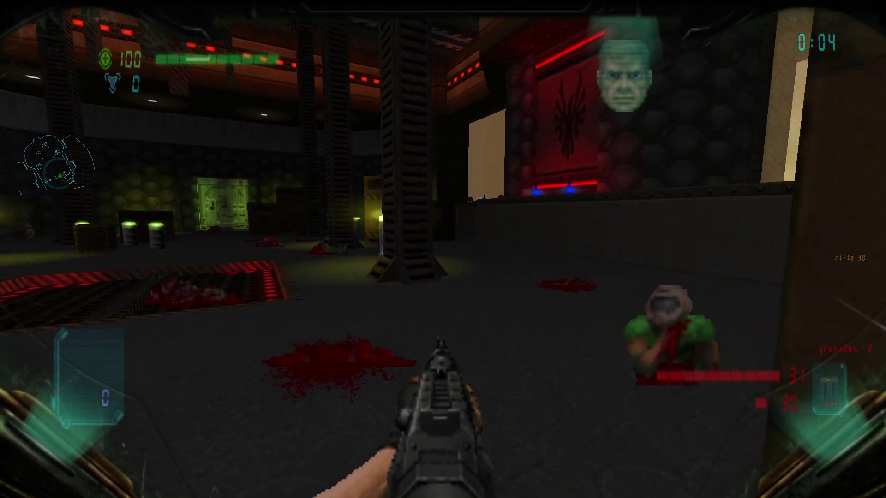
{"action": "key", "text": "Left"}
{"action": "key", "text": "Left"}
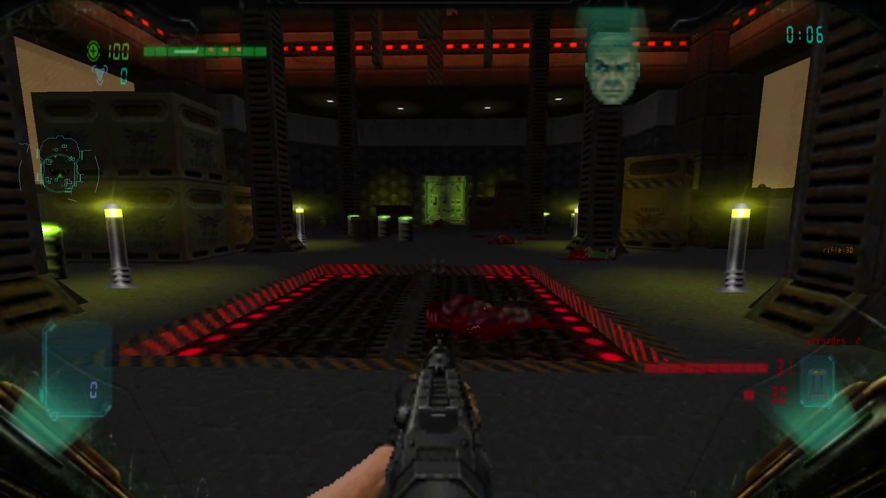
{"action": "key", "text": "w"}
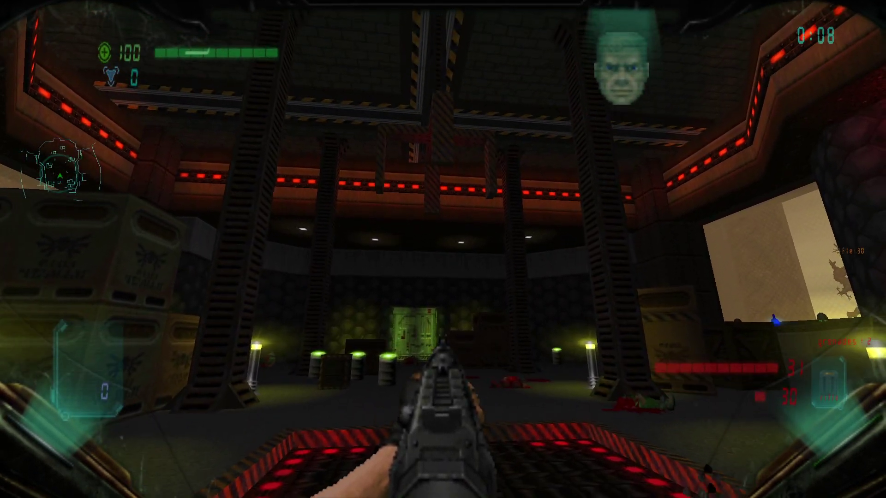
{"action": "left_click", "coordinate": [443, 249]}
{"action": "key", "text": "w"}
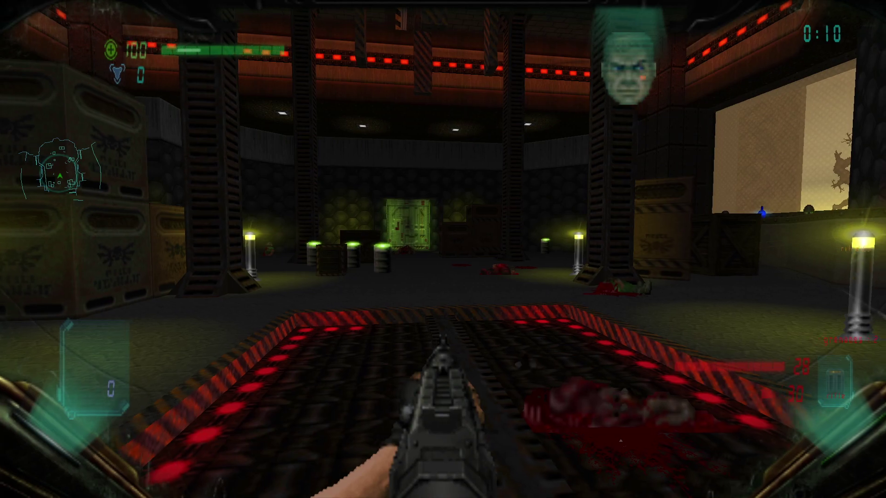
{"action": "key", "text": "Left"}
{"action": "key", "text": "Right"}
{"action": "key", "text": "w"}
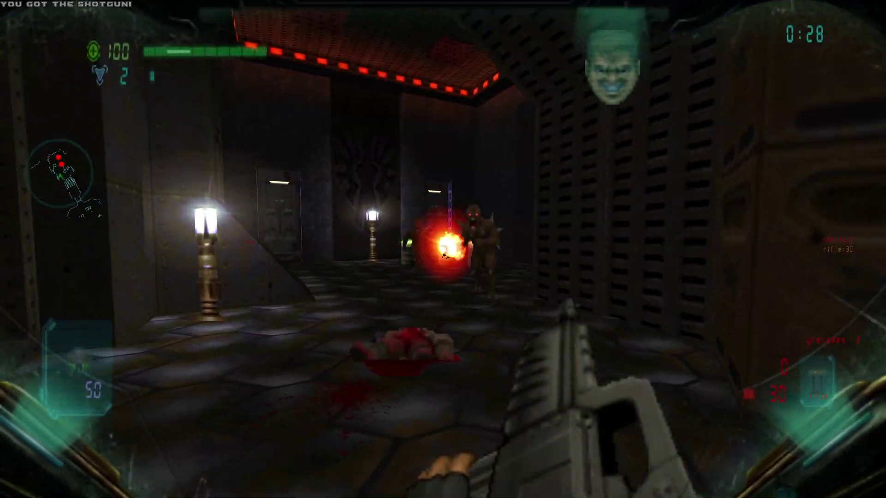
Step: Cycle between weapons 4 and 2 and shoot the demon with the pistol
{"action": "key", "text": "4"}
{"action": "key", "text": "4"}
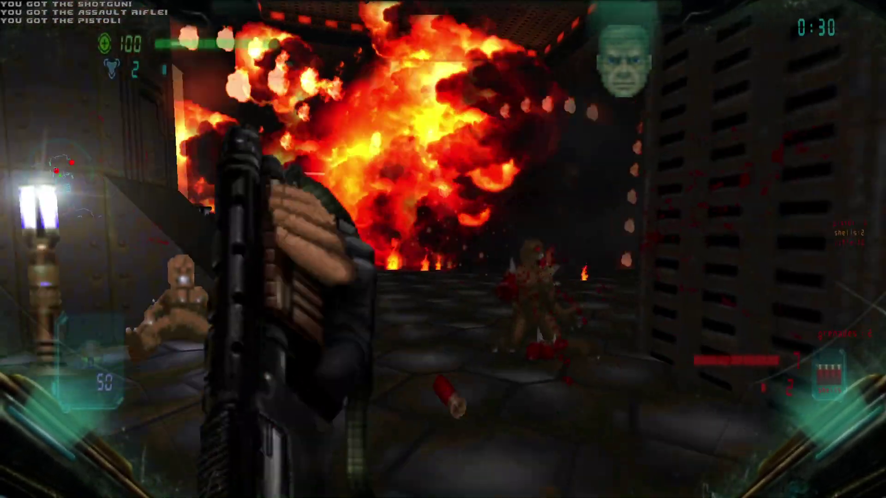
{"action": "key", "text": "2"}
{"action": "key", "text": "4"}
{"action": "key", "text": "2"}
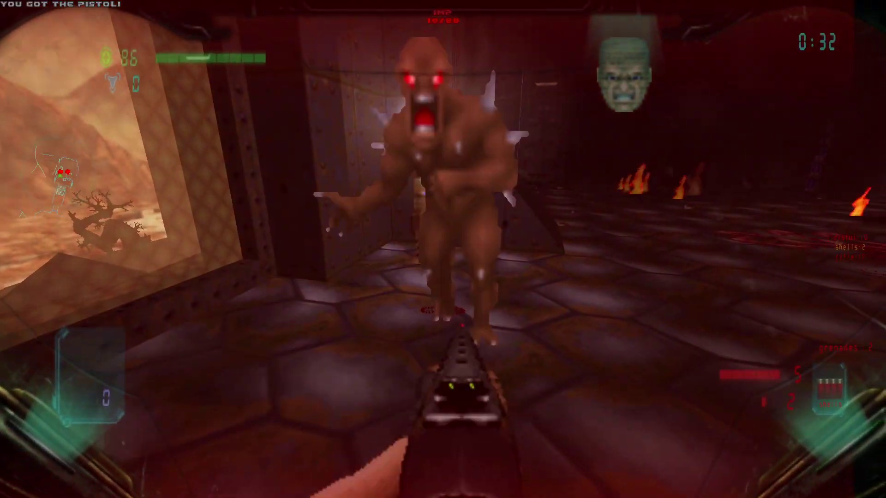
{"action": "key", "text": "4"}
{"action": "key", "text": "2"}
{"action": "key", "text": "4"}
{"action": "key", "text": "2"}
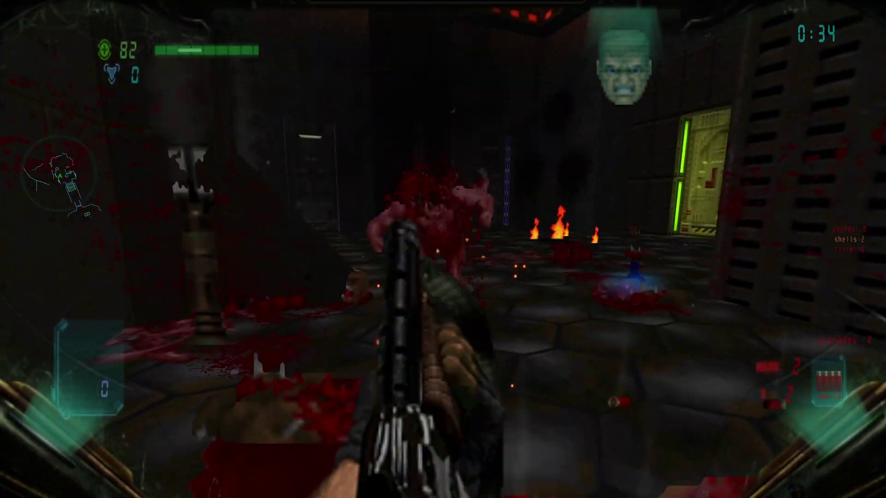
{"action": "key", "text": "4"}
{"action": "key", "text": "2"}
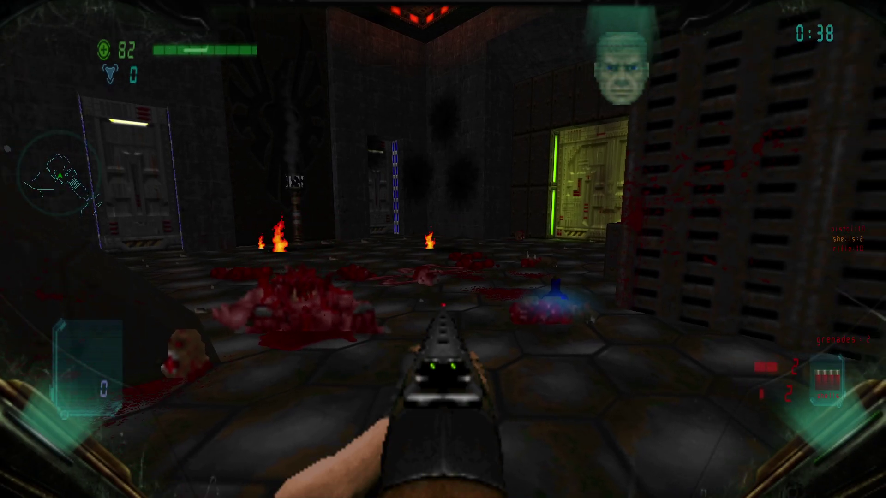
Step: Quit the game from the main menu and confirm
{"action": "key", "text": "Escape"}
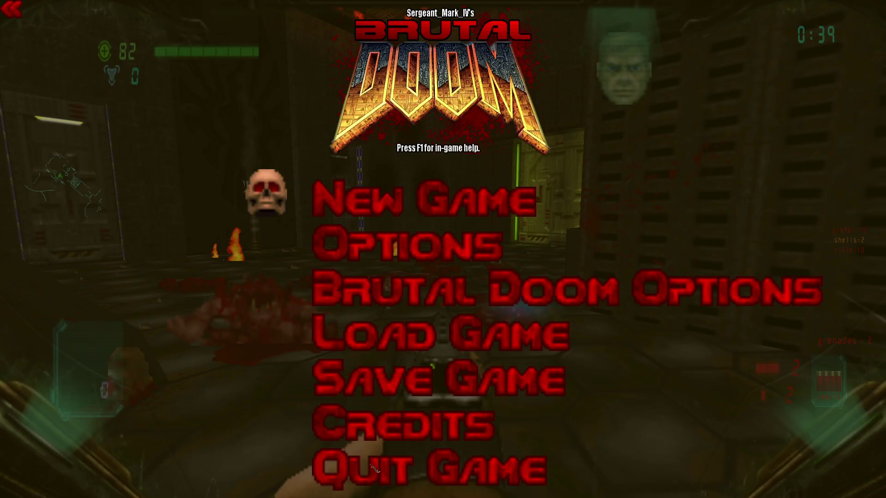
{"action": "left_click", "coordinate": [376, 470]}
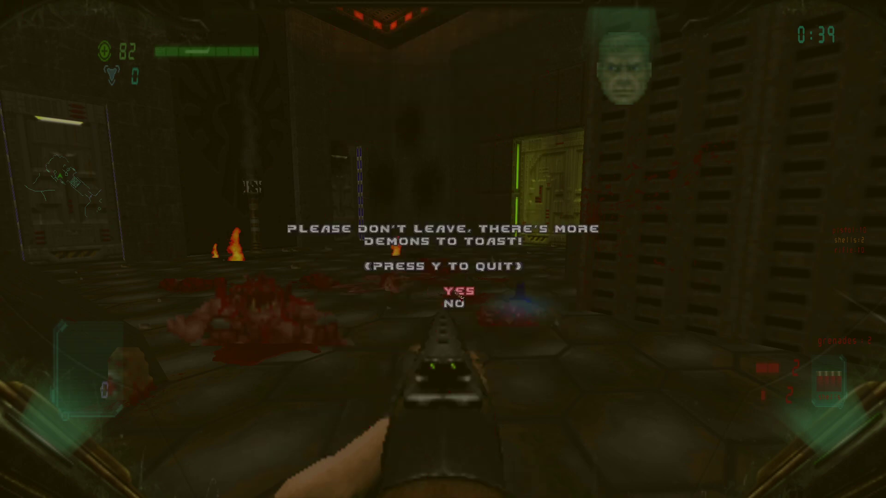
{"action": "left_click", "coordinate": [471, 296]}
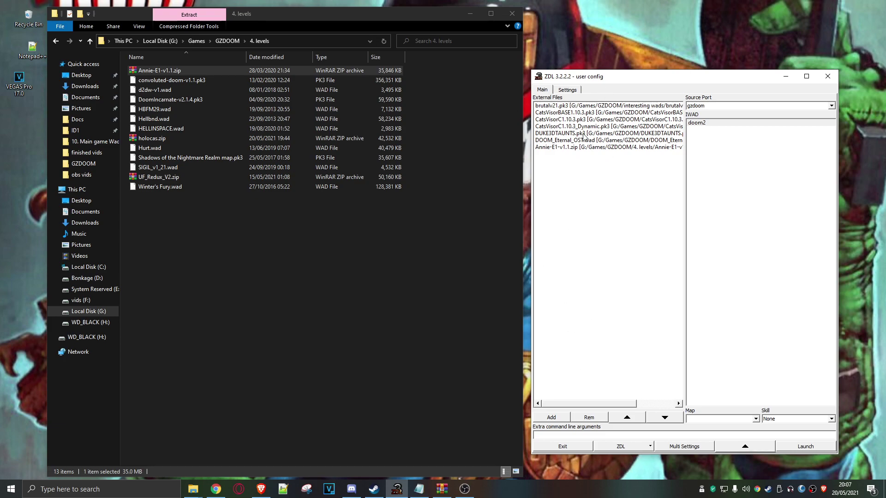
Step: From the ZDL button's dropdown menu, choose to save a .zdl preset
{"action": "left_click", "coordinate": [647, 447]}
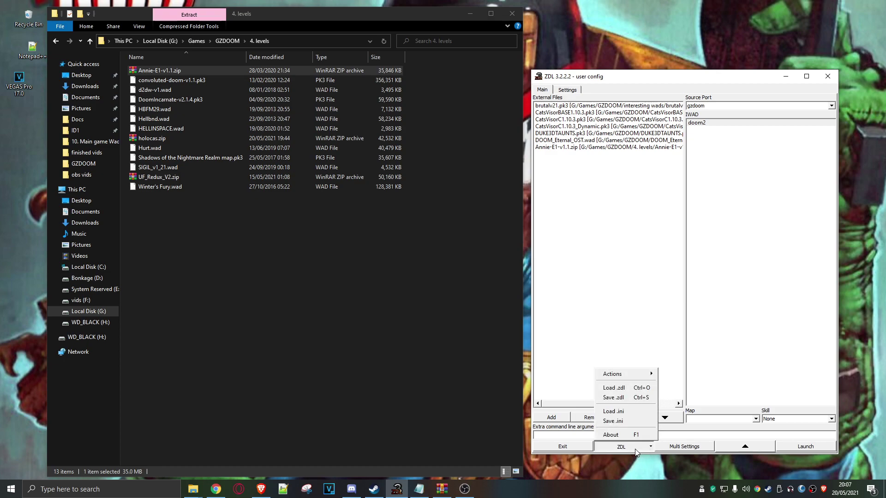
{"action": "left_click", "coordinate": [615, 402]}
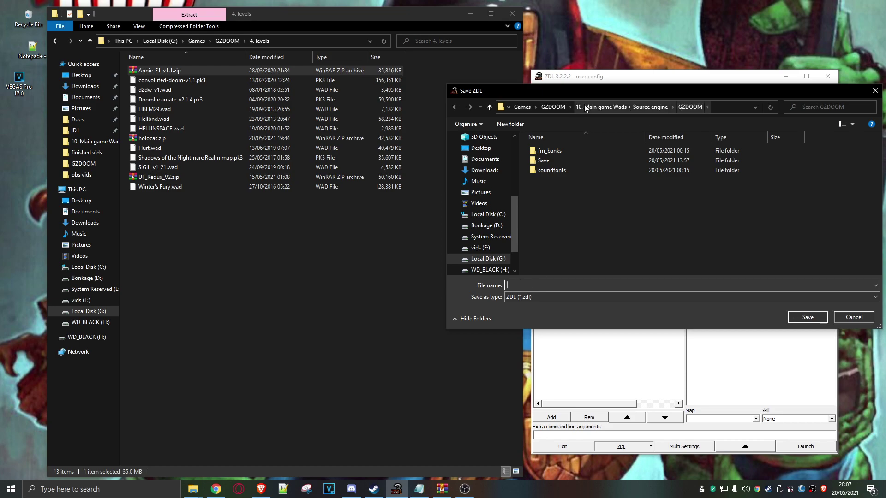
Step: Save the preset in the GZDOOM folder with the file name 'huge ploppers', fixing the typo
{"action": "left_click", "coordinate": [547, 106]}
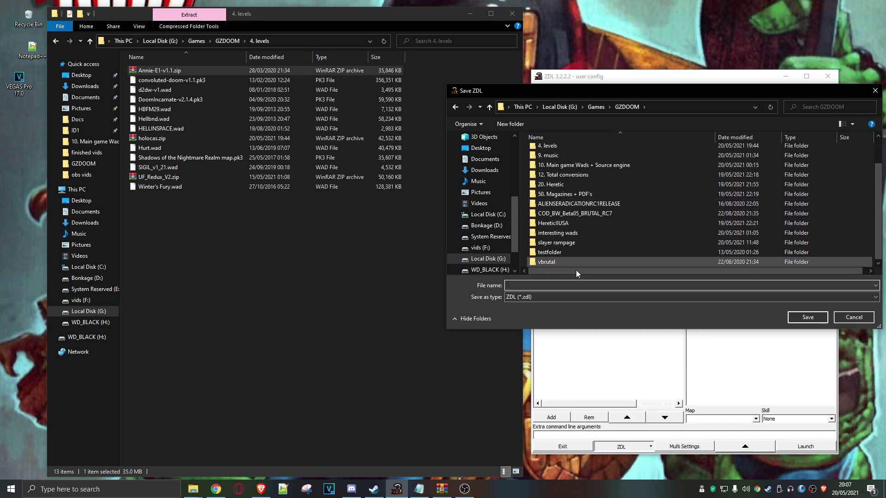
{"action": "left_click", "coordinate": [516, 284]}
{"action": "type", "text": "hugh"}
{"action": "key", "text": "BackSpace"}
{"action": "type", "text": "e"}
{"action": "left_click", "coordinate": [808, 317]}
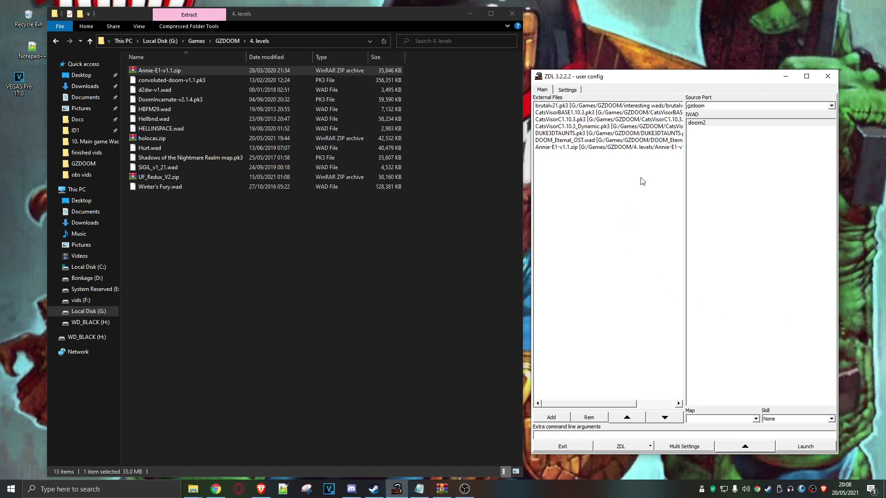
{"action": "key", "text": "ctrl+a"}
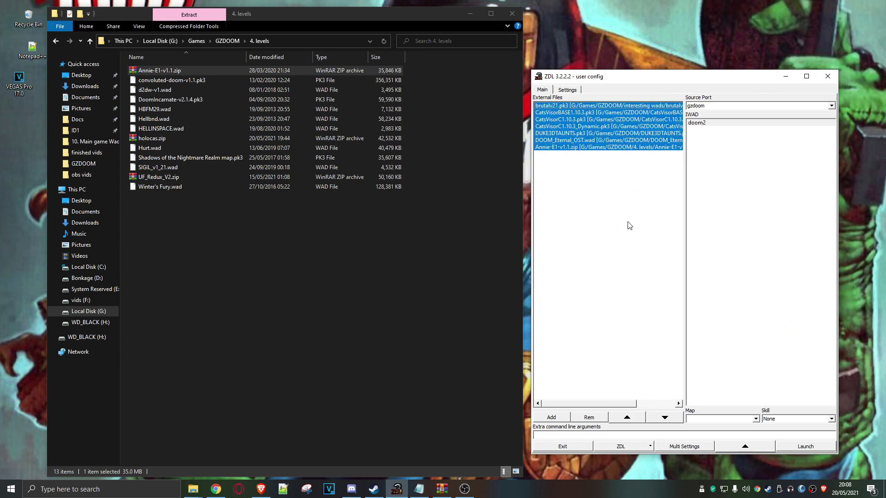
Step: Delete all entries from External Files and show the GZDOOM folder holding huge ploppers.zdl
{"action": "key", "text": "Delete"}
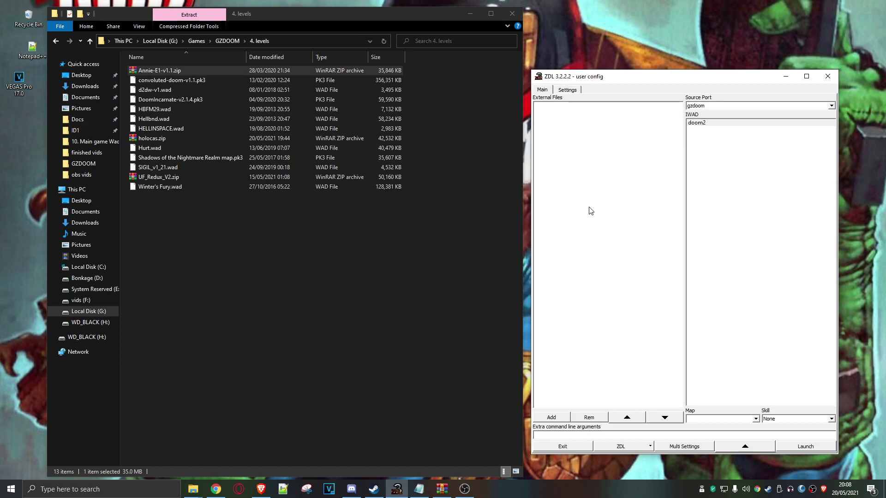
{"action": "left_click", "coordinate": [223, 41]}
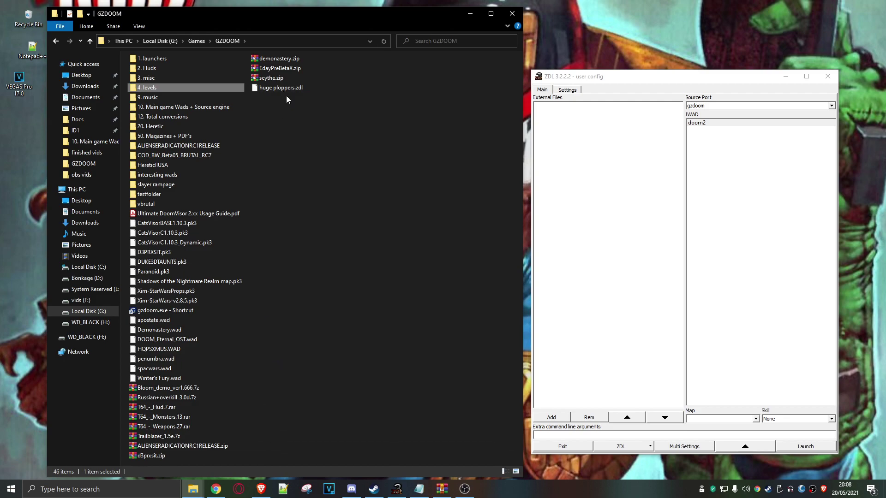
Step: Load the huge ploppers.zdl preset from the GZDOOM folder to restore the seven mods, gzdoom and doom2
{"action": "left_click", "coordinate": [630, 446]}
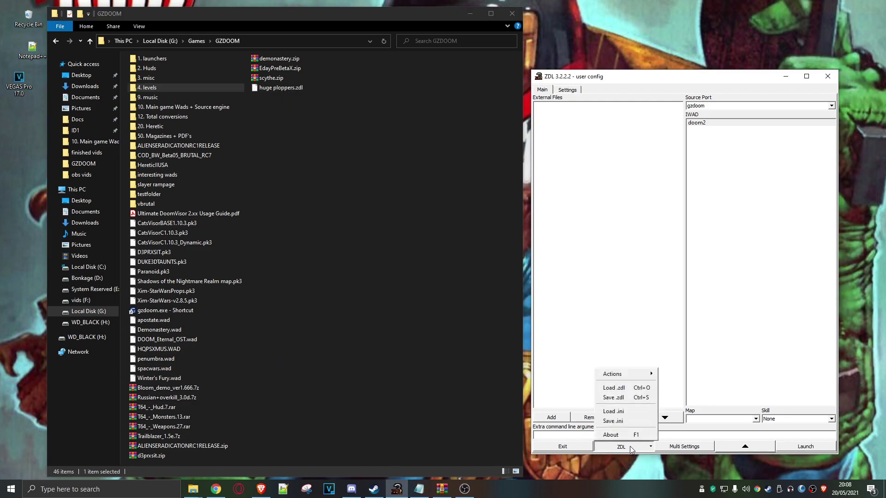
{"action": "left_click", "coordinate": [621, 389]}
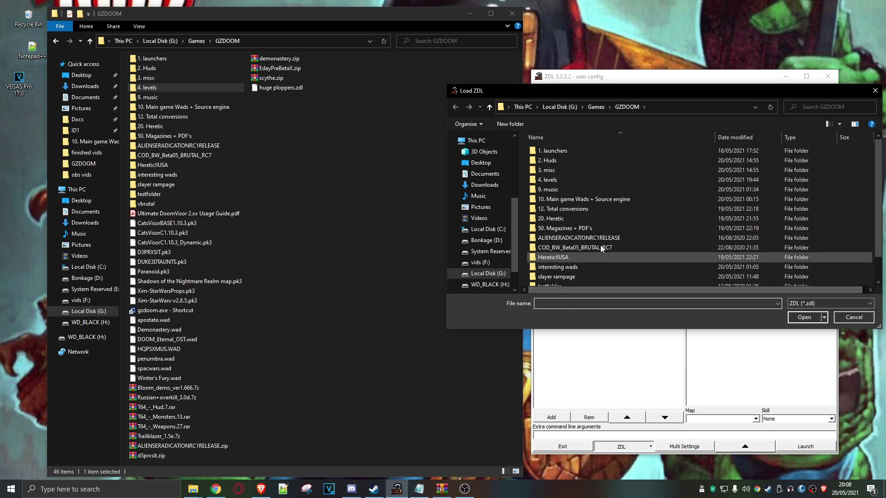
{"action": "scroll", "coordinate": [600, 245], "scroll_direction": "down", "scroll_amount": 1}
{"action": "left_click", "coordinate": [549, 282]}
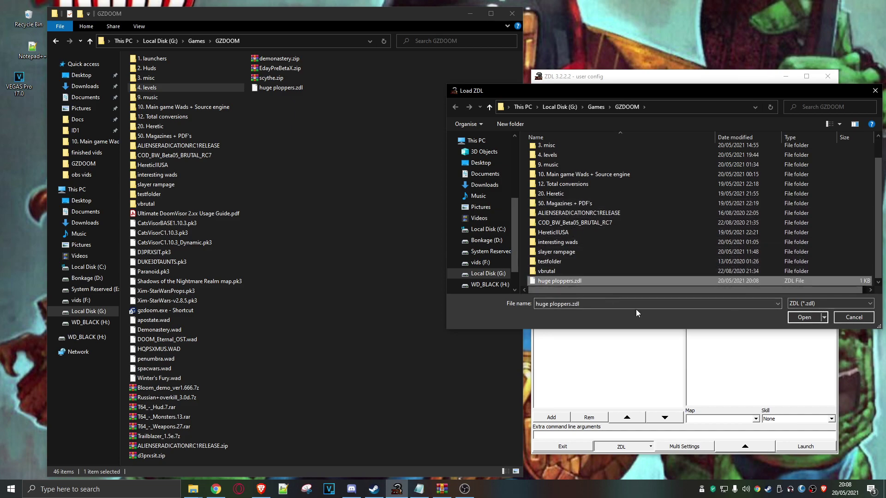
{"action": "left_click", "coordinate": [802, 317]}
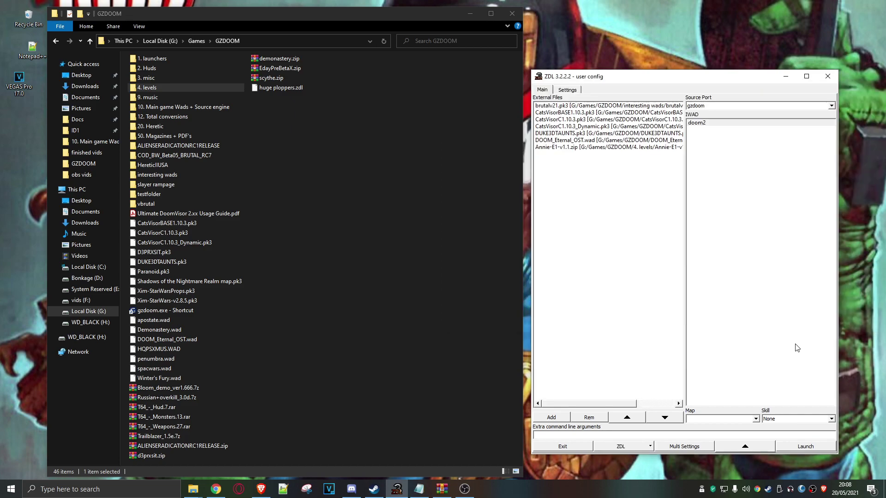